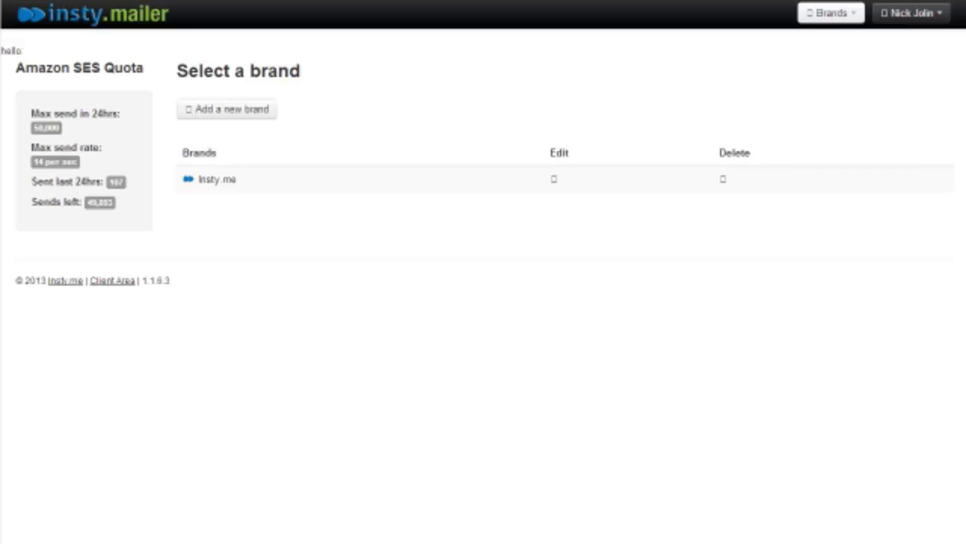
Go from the Insty.me brand to the Insty.me Customers list's Autoresponders page.
click(219, 181)
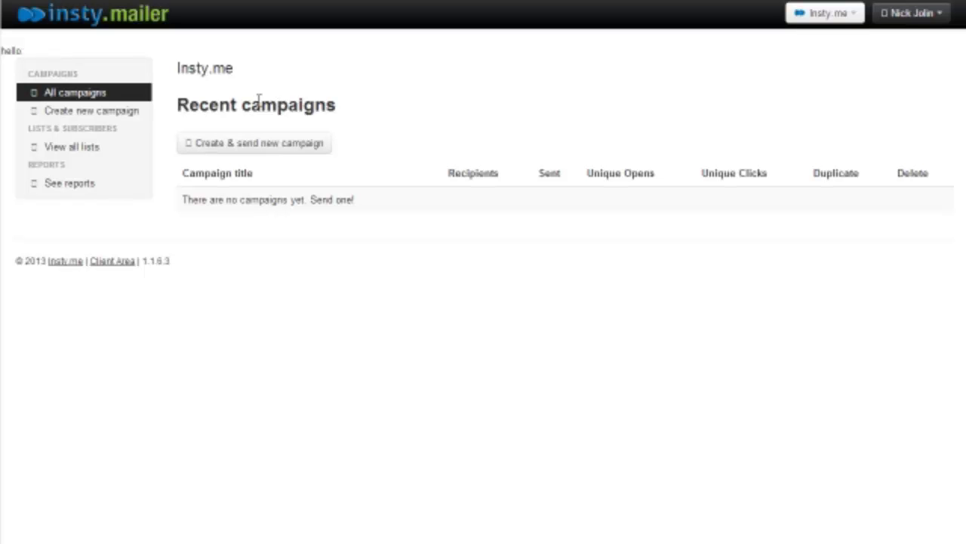
click(89, 154)
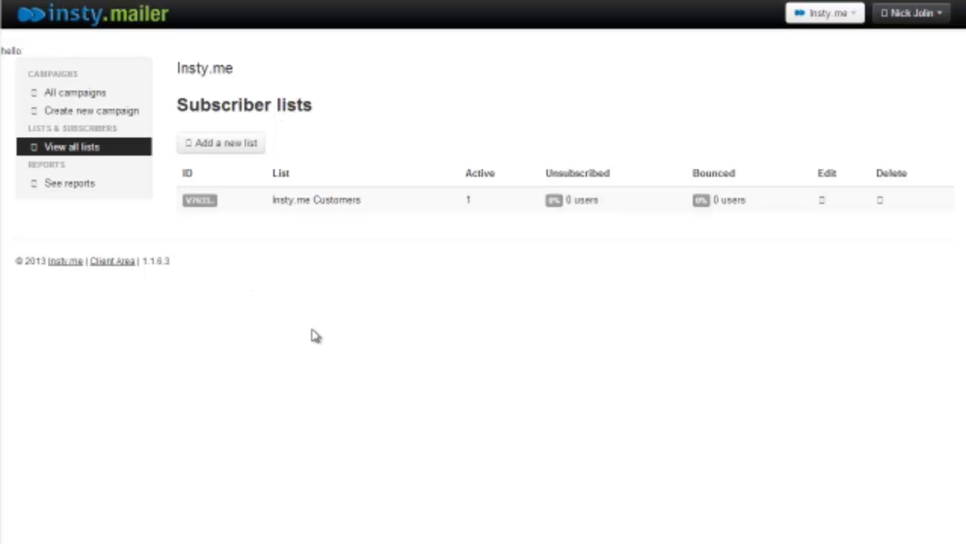
click(324, 206)
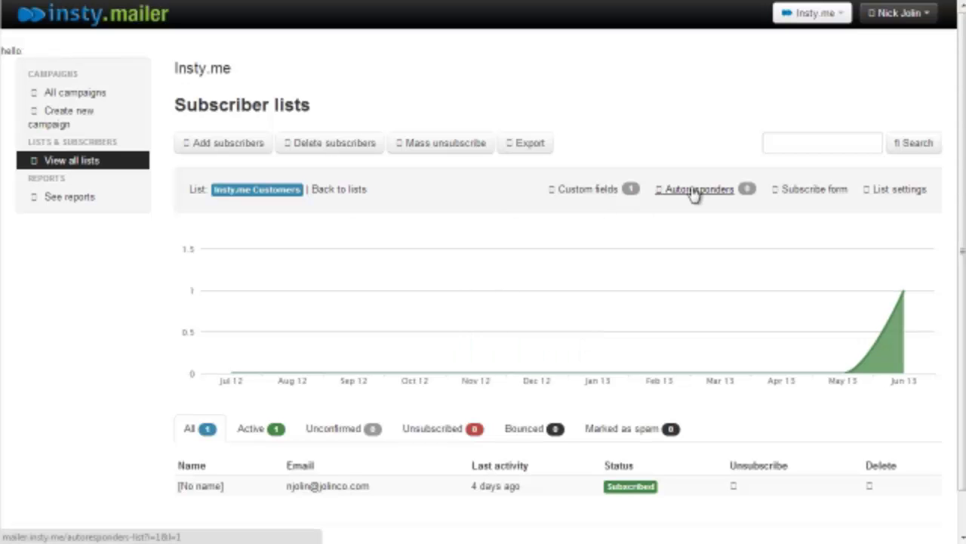
click(695, 190)
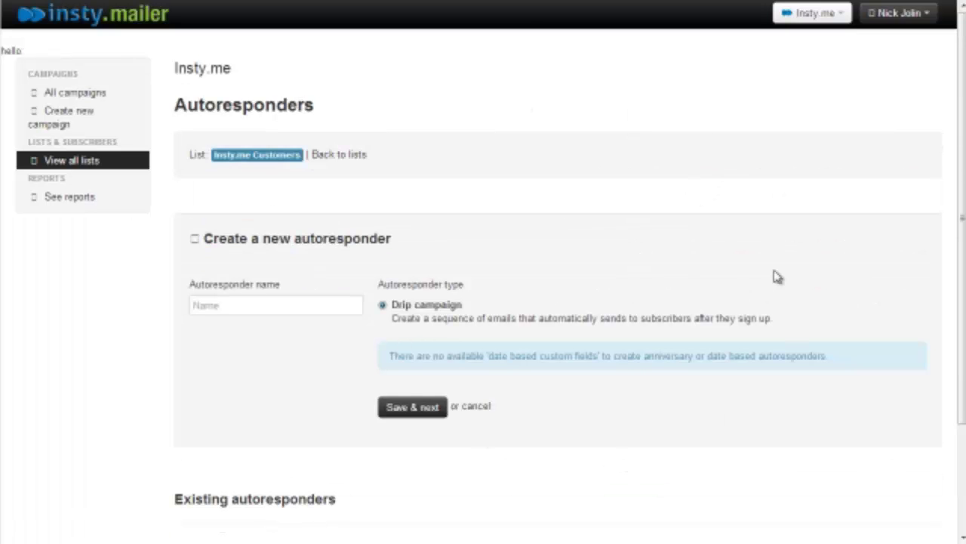
Name a new drip-campaign autoresponder 'Drip campaign 1' and save it.
scroll(716, 242, down, 2)
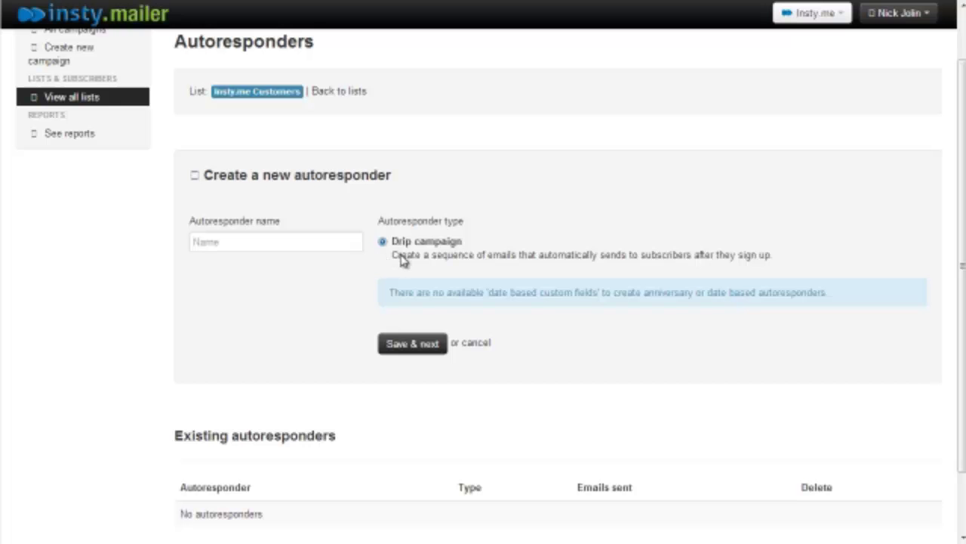
click(284, 242)
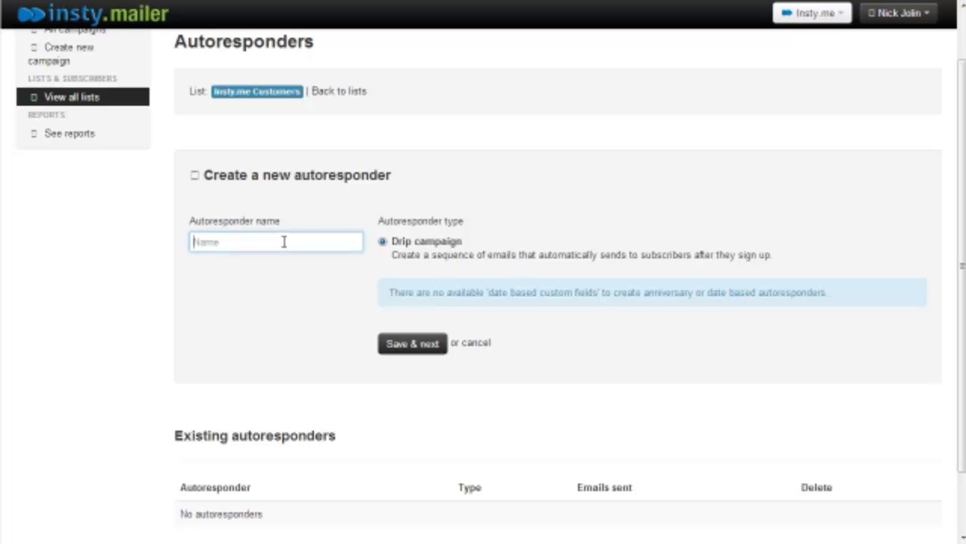
text(Drip campaign 1)
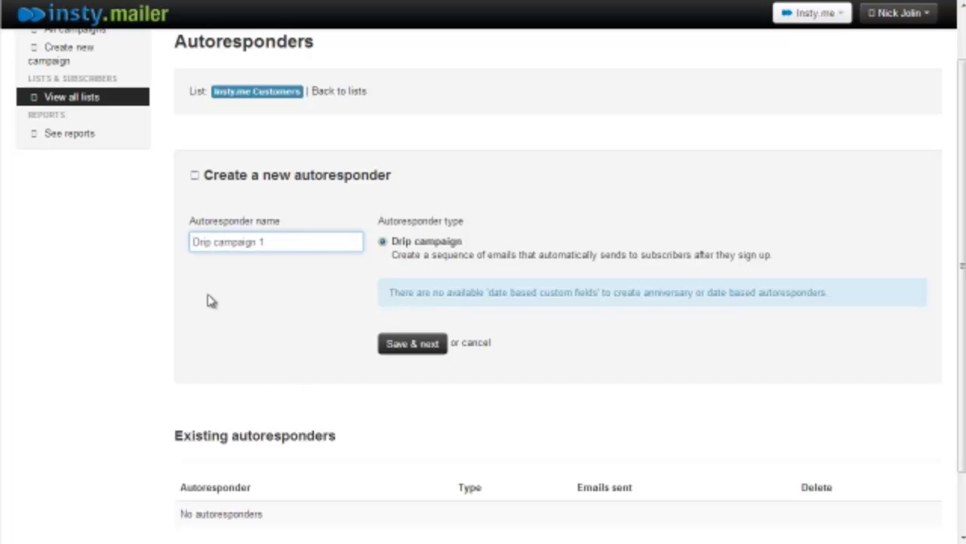
click(408, 349)
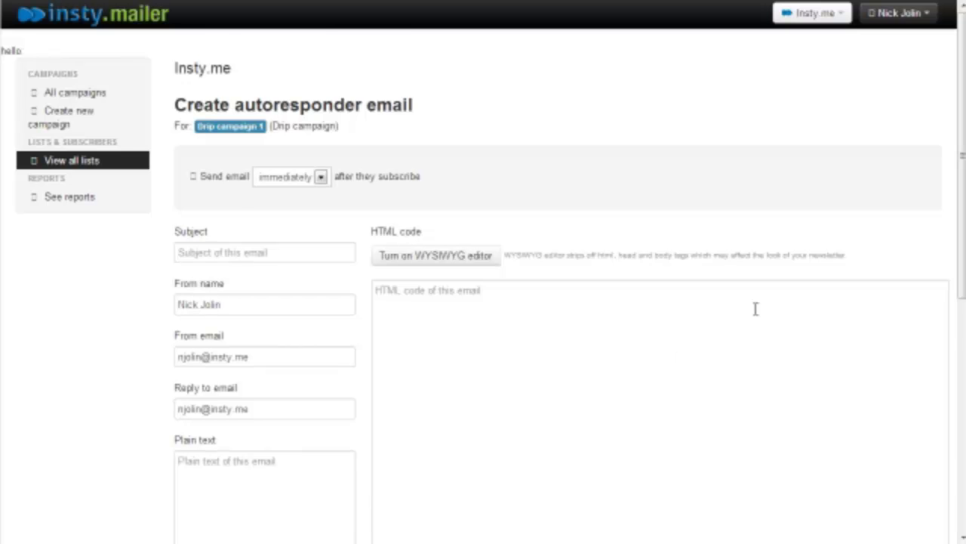
Set the first drip email to send 3 days after subscribing.
scroll(761, 306, down, 1)
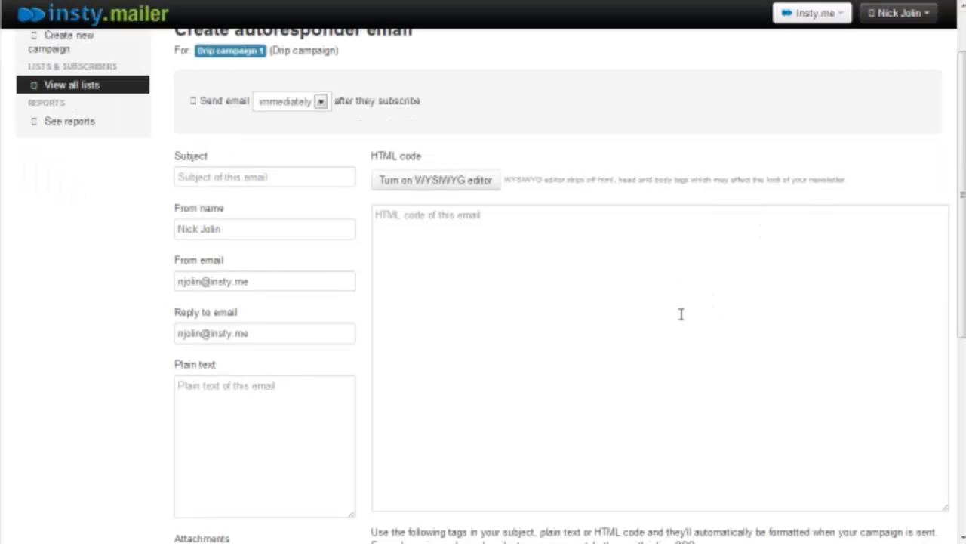
click(320, 102)
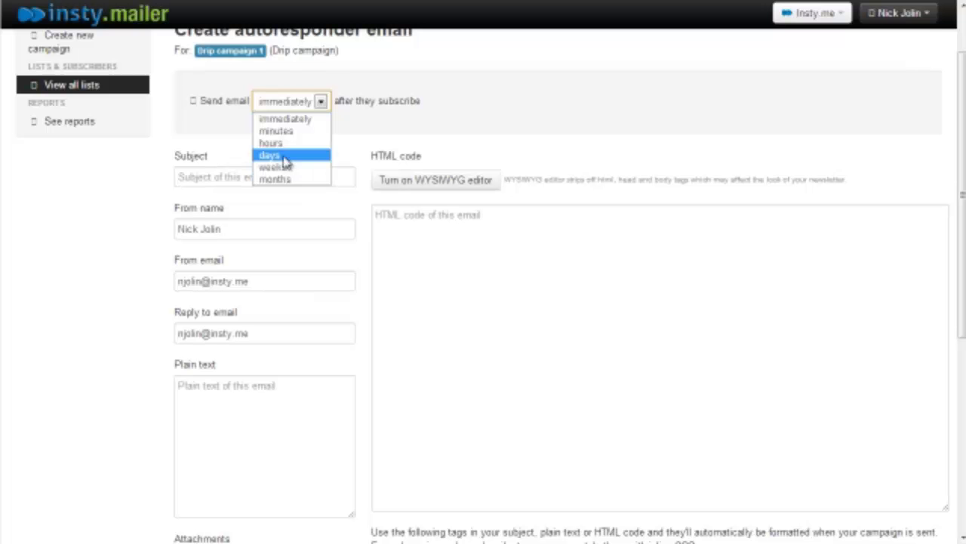
click(289, 155)
click(264, 103)
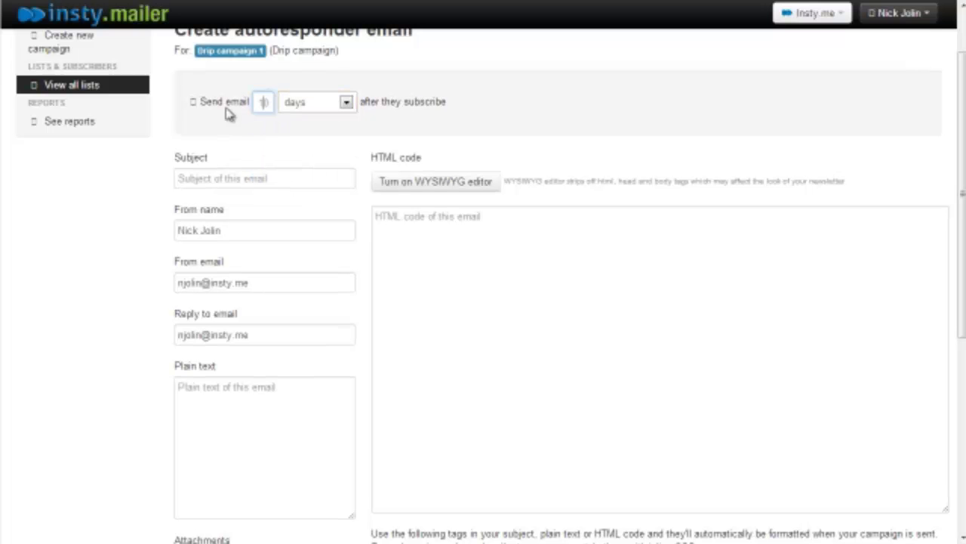
click(264, 104)
text(3)
Give the email the subject 'This is a new subject'.
click(268, 177)
text(This)
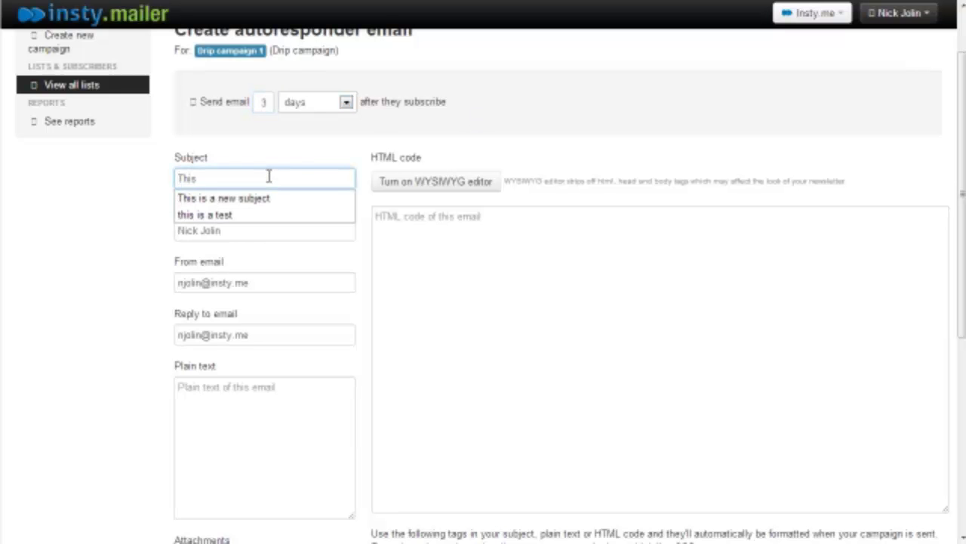
key(Down)
key(Return)
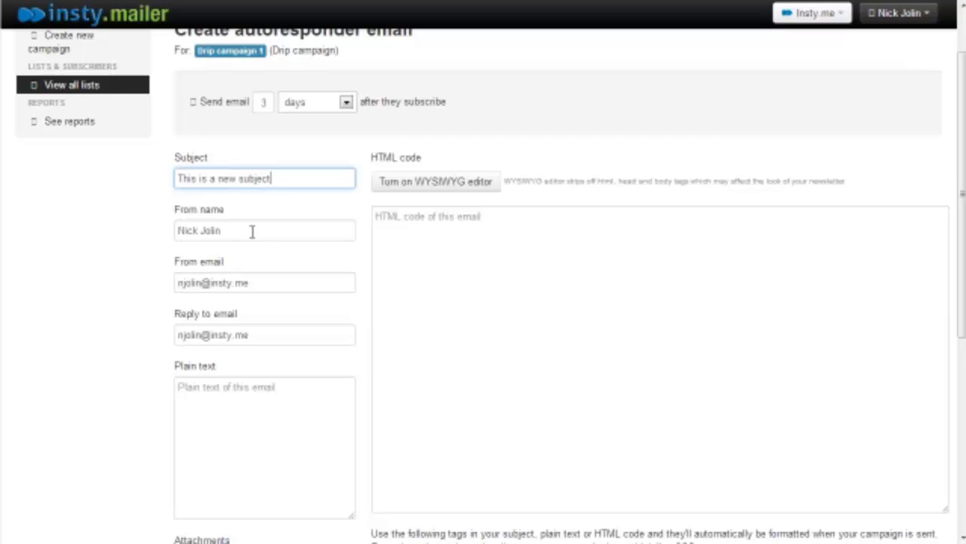
triple_click(250, 230)
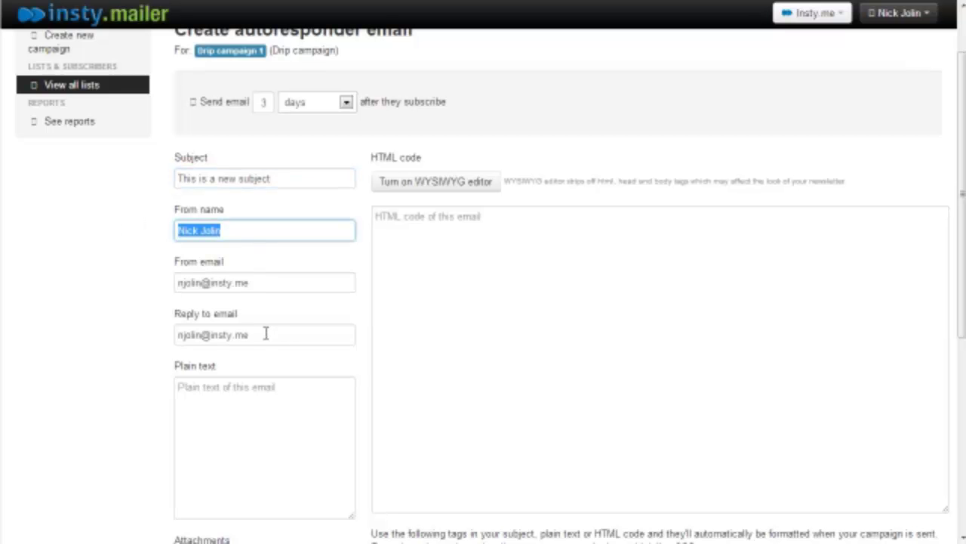
click(557, 280)
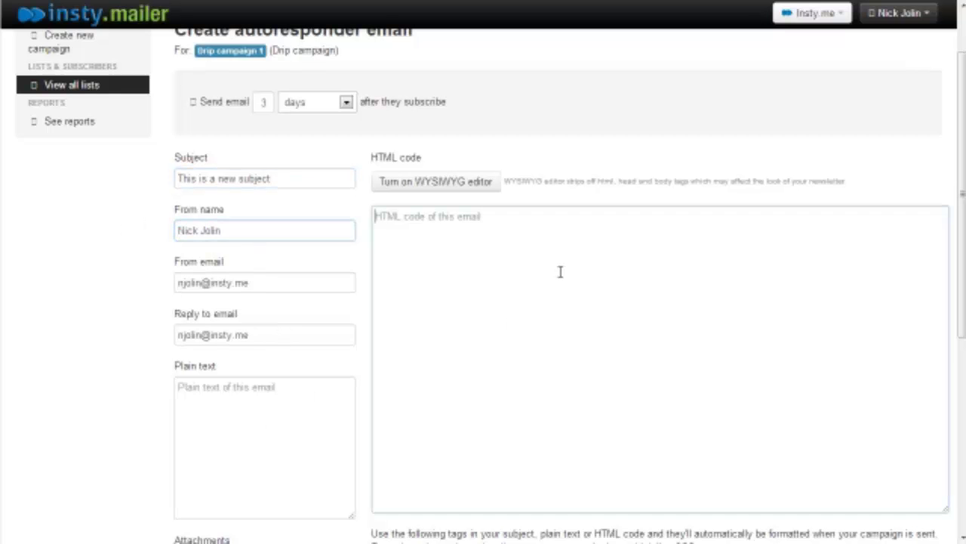
Turn on the WYSIWYG visual editor for the email body.
click(457, 185)
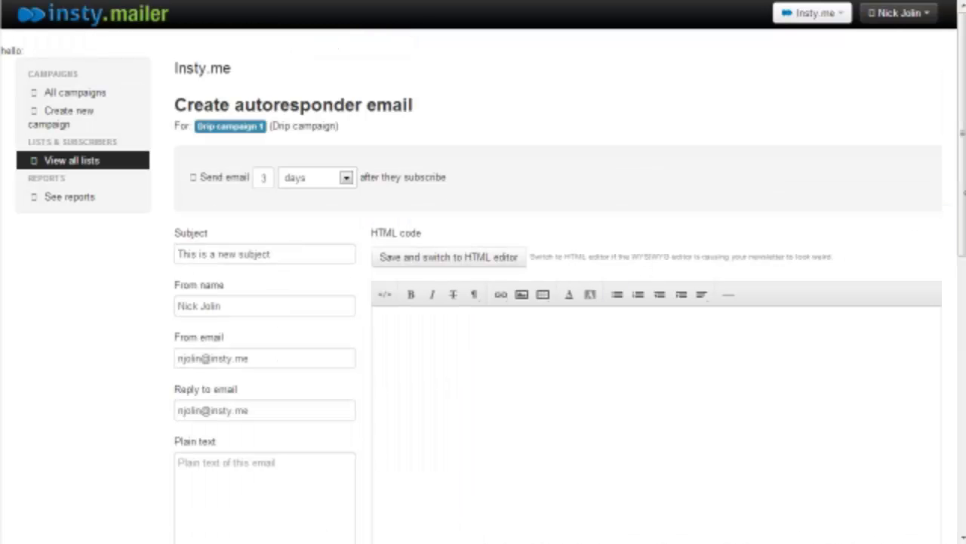
drag(962, 193, 962, 264)
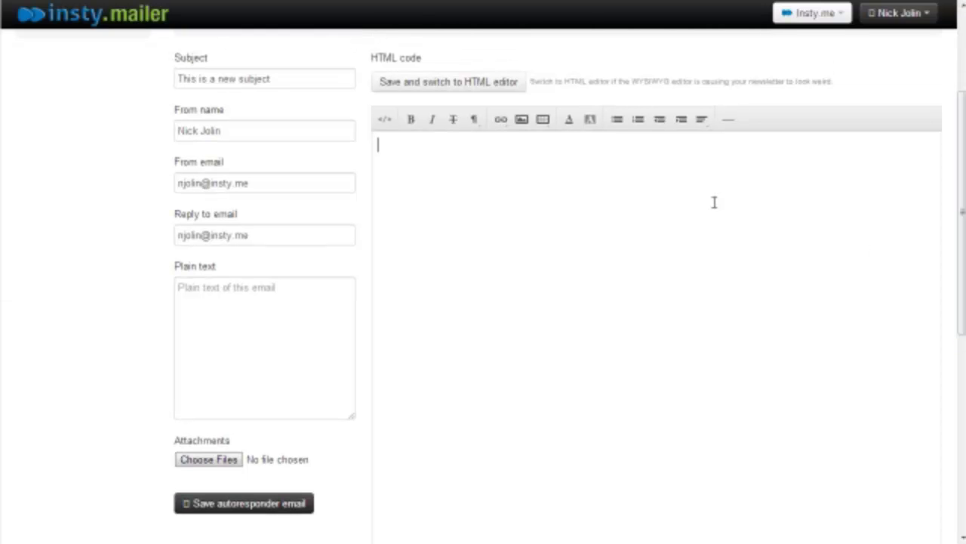
click(262, 310)
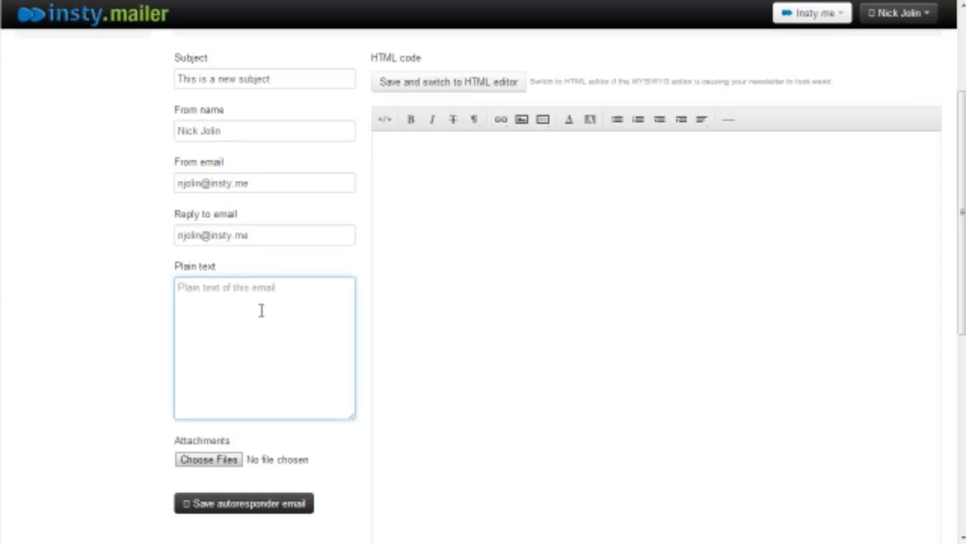
Review the personalization and custom-field tag reference, including the example fallback tag.
scroll(652, 317, down, 1)
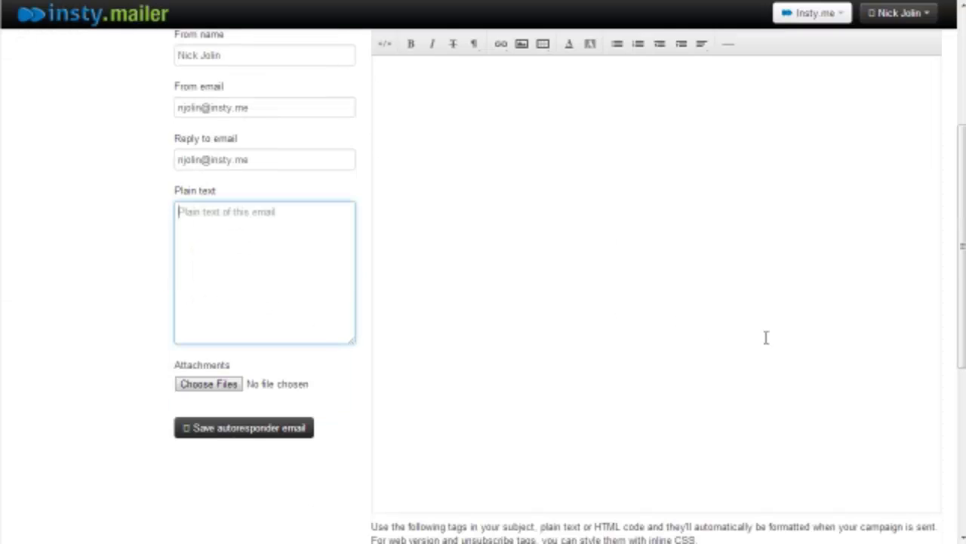
scroll(770, 336, down, 1)
scroll(776, 283, down, 2)
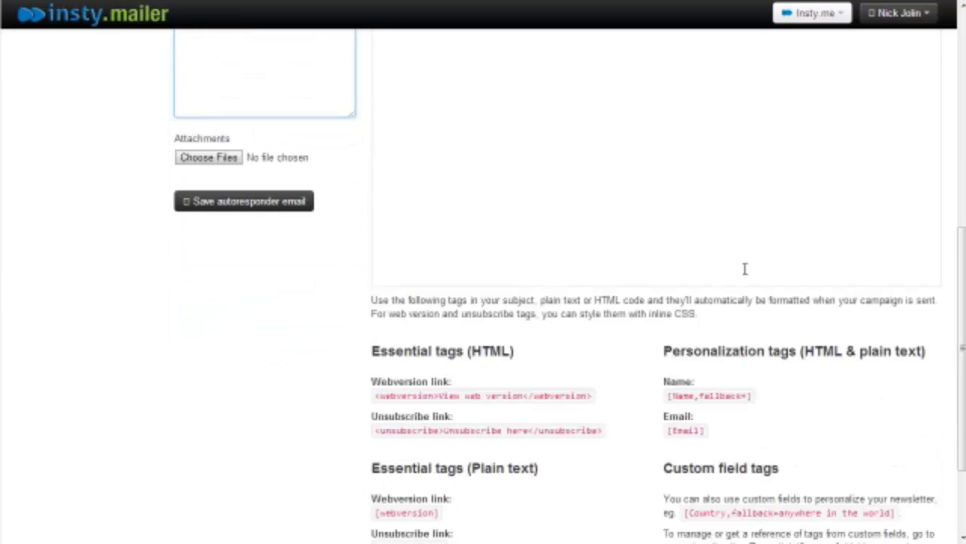
scroll(785, 362, down, 1)
scroll(789, 361, down, 1)
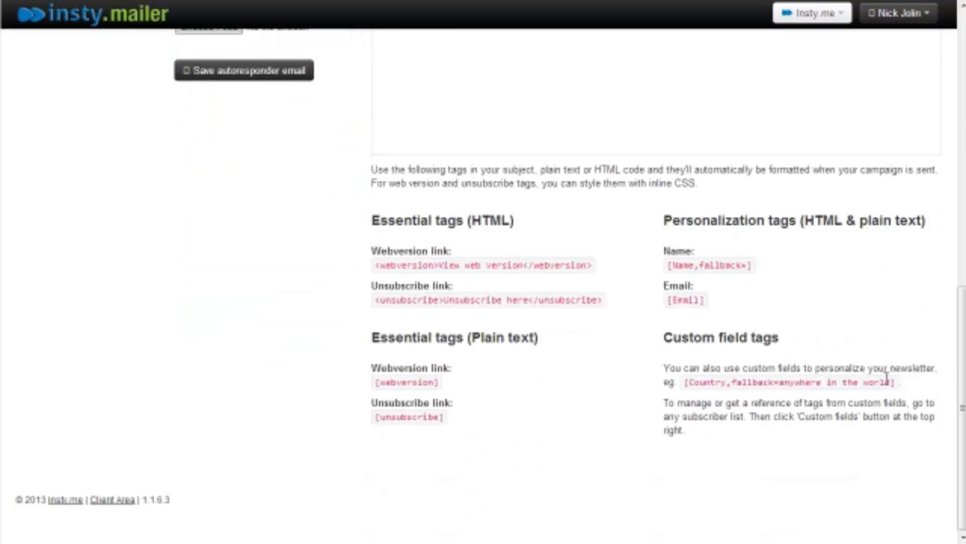
drag(897, 381, 683, 382)
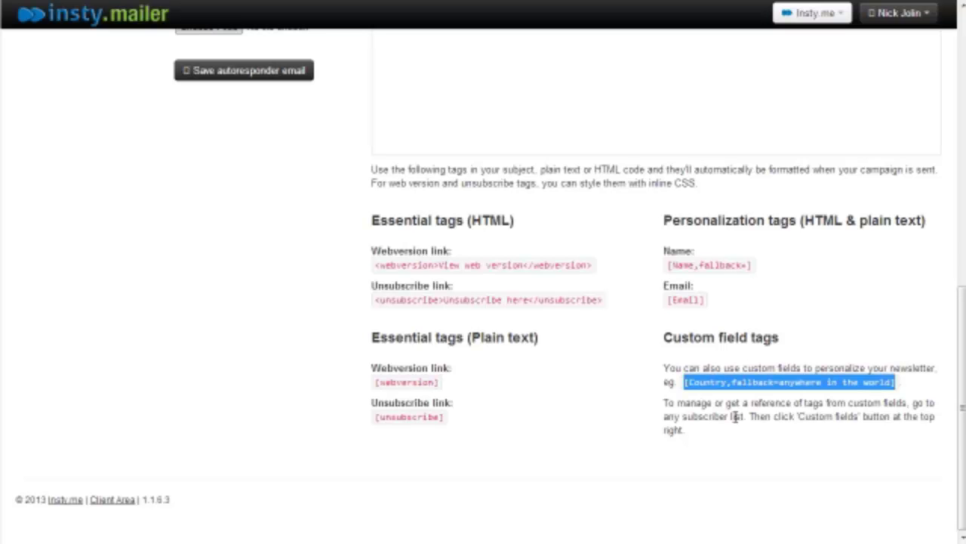
click(749, 450)
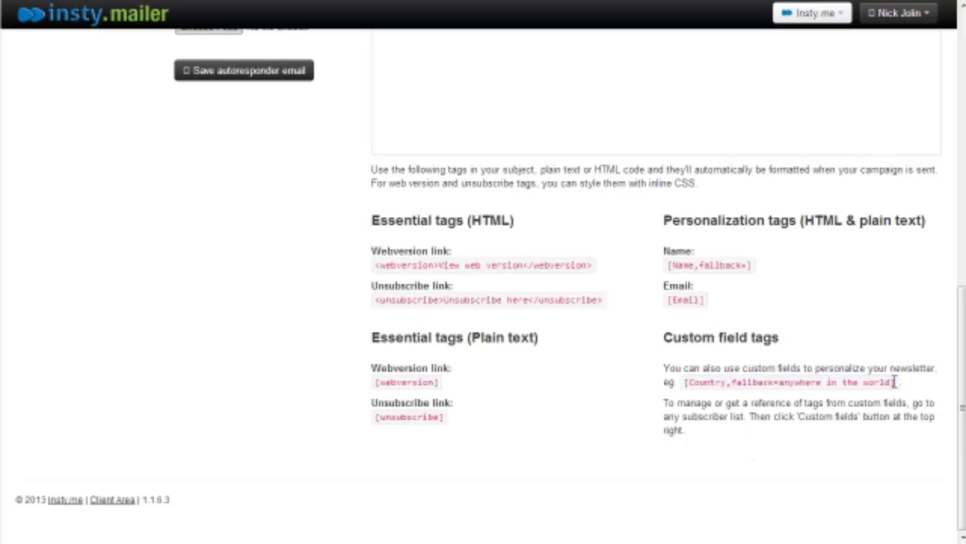
drag(896, 381, 684, 383)
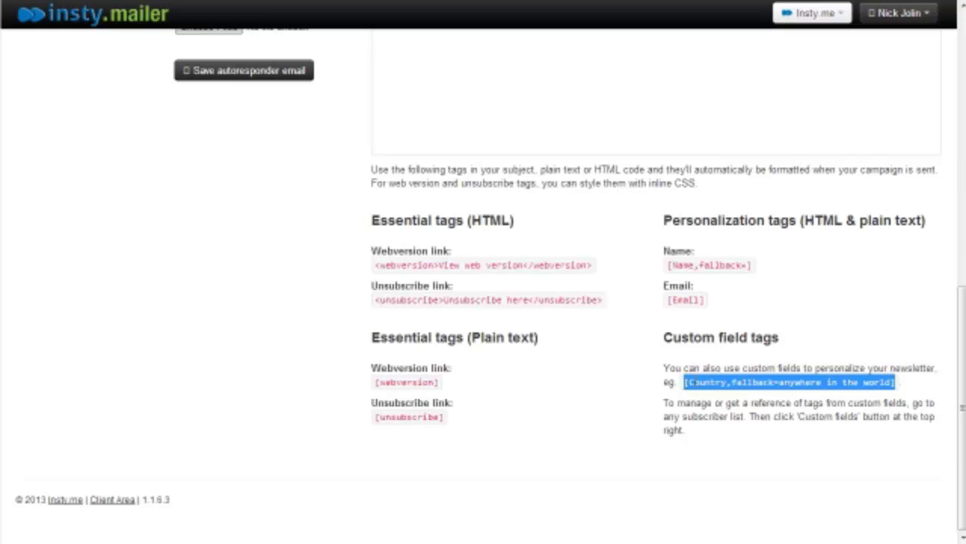
scroll(659, 401, up, 1)
scroll(659, 401, up, 5)
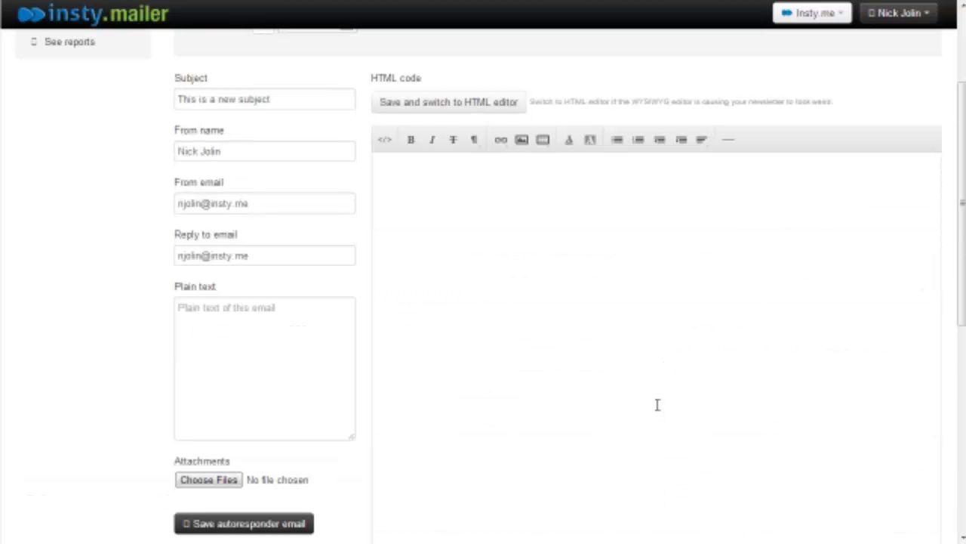
scroll(678, 394, down, 1)
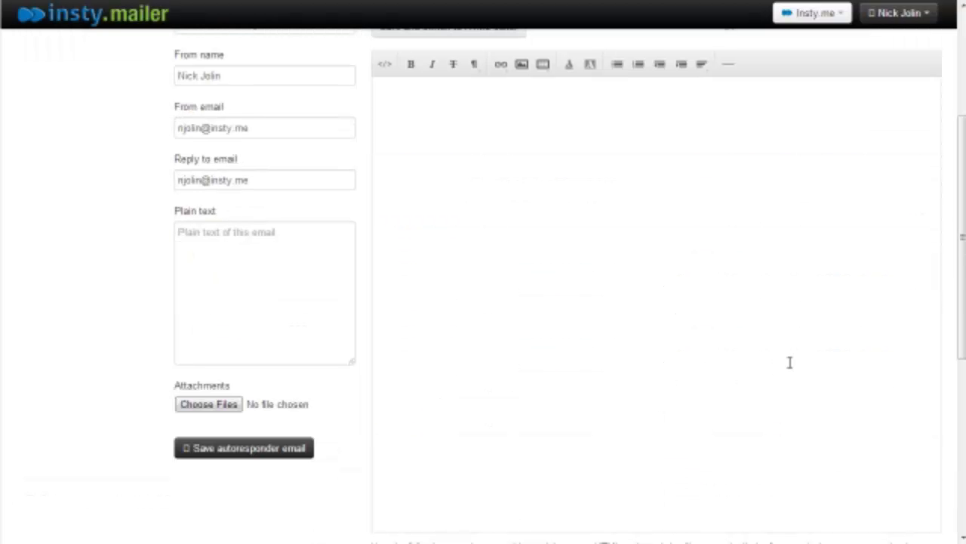
Save the 3-days-after drip email and go back to the Insty.me Customers list.
click(249, 451)
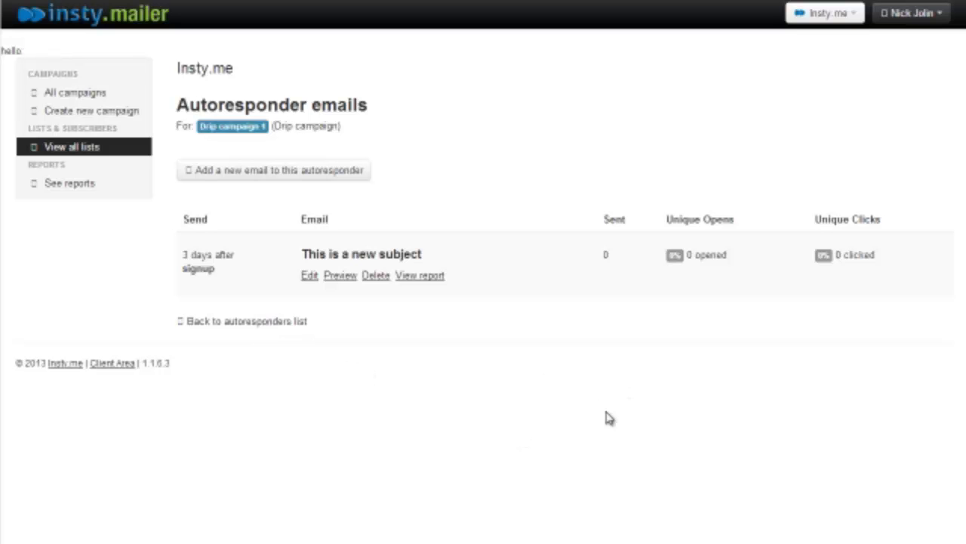
click(83, 157)
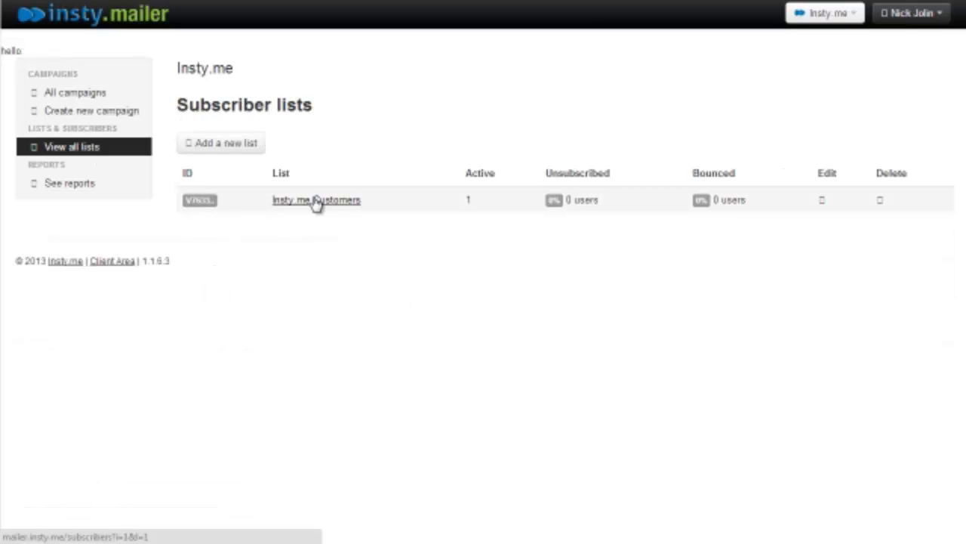
click(316, 201)
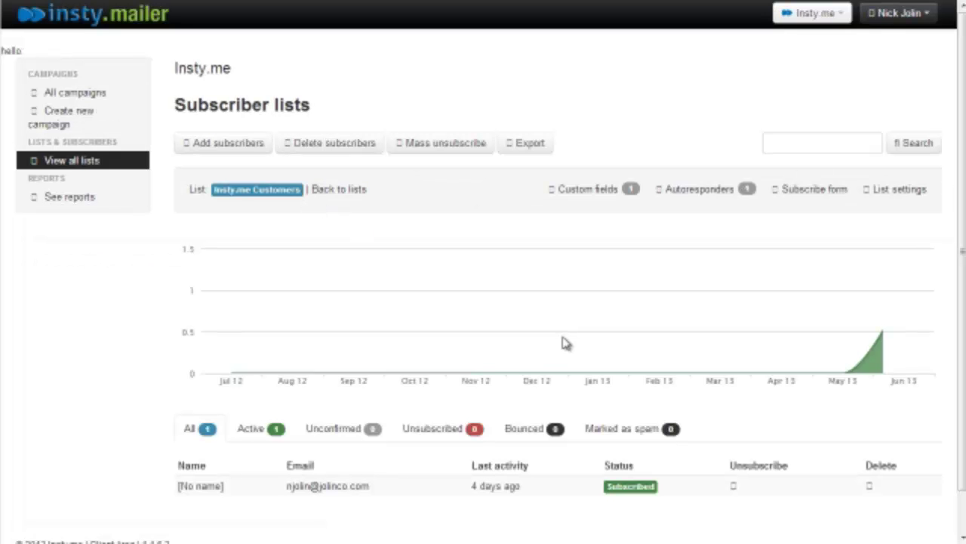
Add a custom field 'date1' with data type Date to Insty.me Customers.
click(588, 190)
click(255, 281)
text(date1)
click(412, 283)
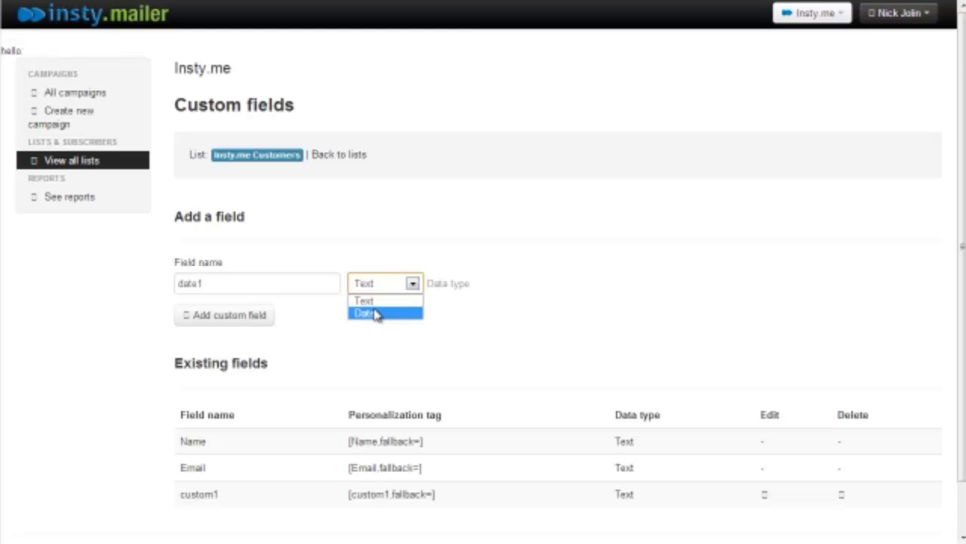
click(374, 313)
scroll(487, 309, down, 2)
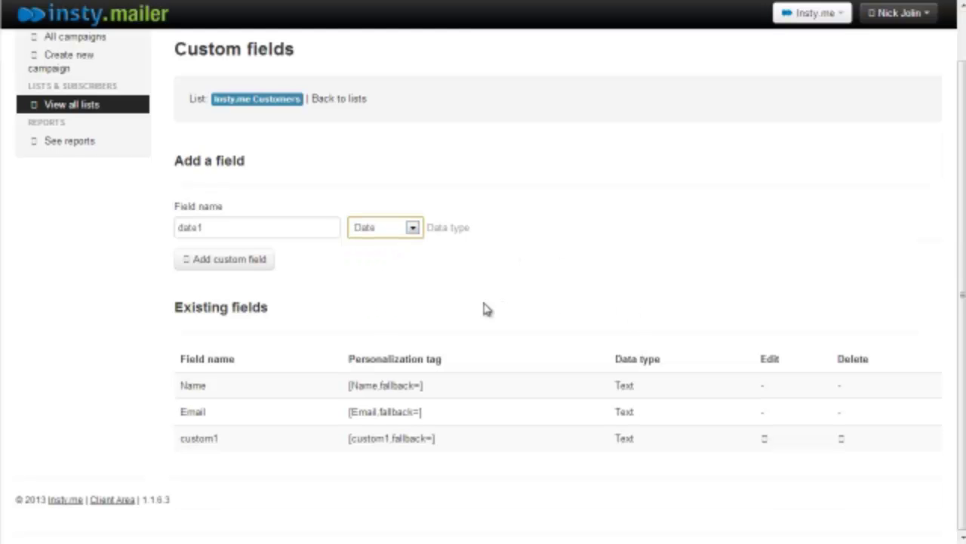
click(255, 264)
scroll(613, 318, down, 3)
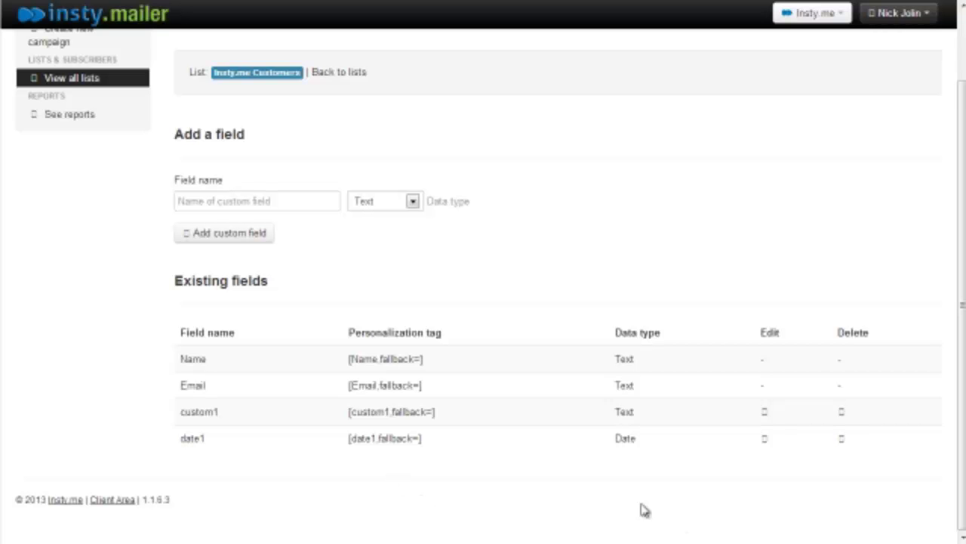
scroll(634, 481, up, 2)
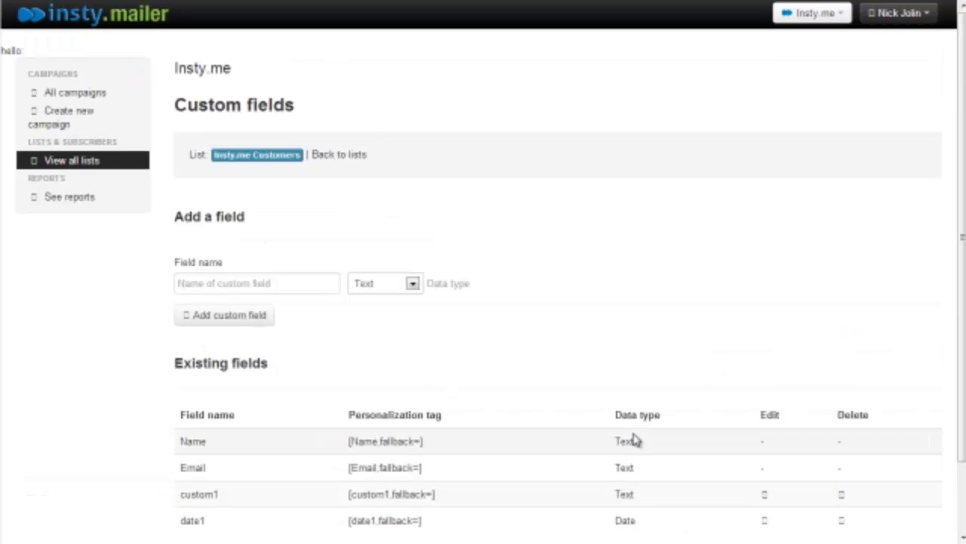
Start a new autoresponder from the Insty.me Customers autoresponders page.
click(338, 160)
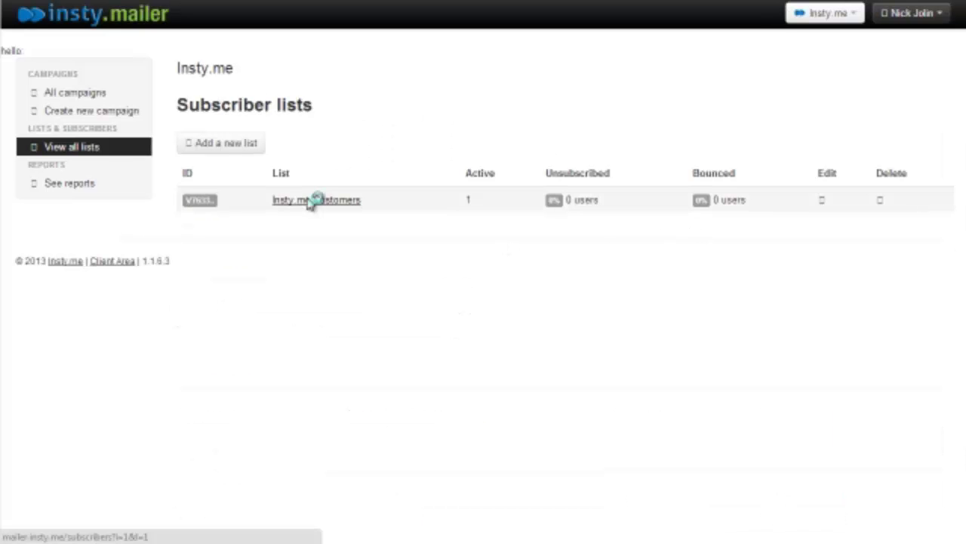
click(313, 200)
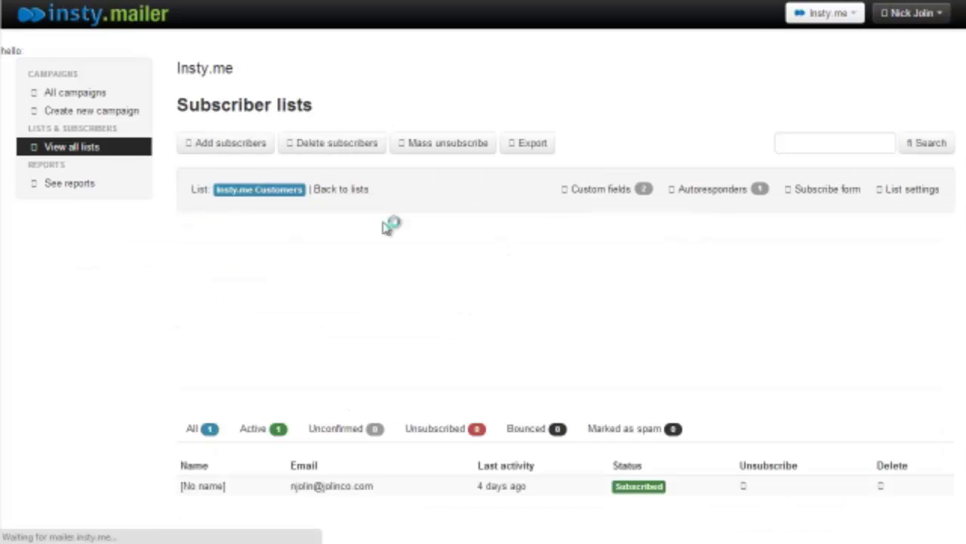
click(704, 197)
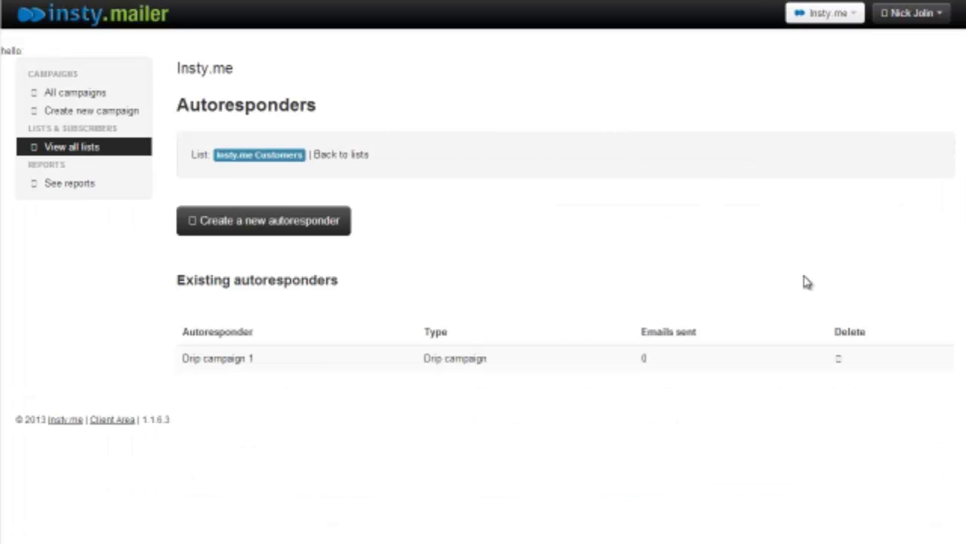
click(276, 220)
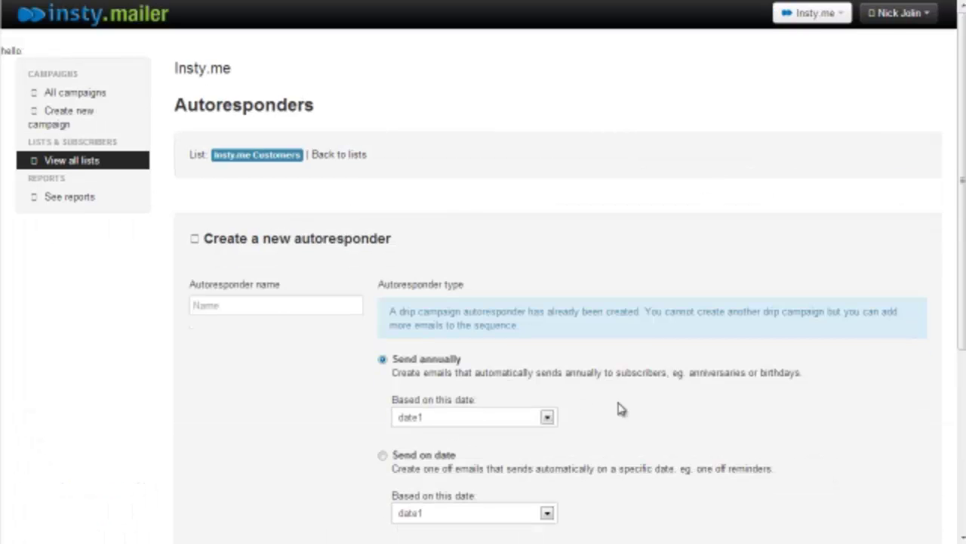
Name it 'Birthday Email' and set it to send once on the date1 field.
scroll(785, 398, down, 2)
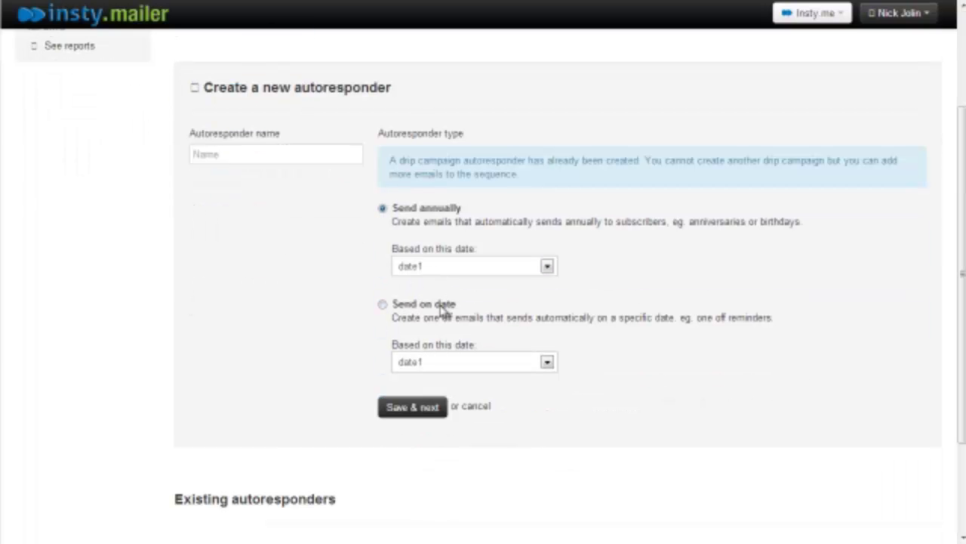
click(250, 151)
text(Birthday Email)
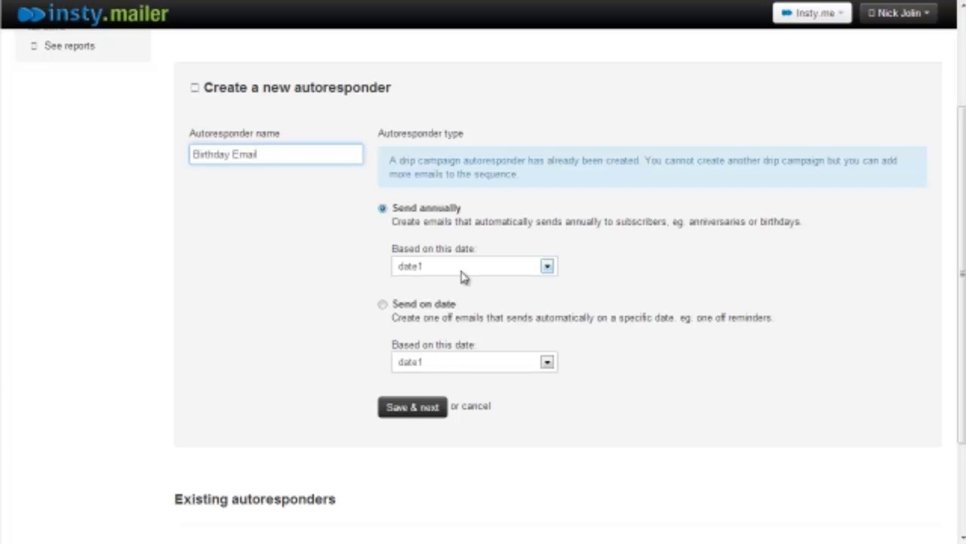
click(382, 304)
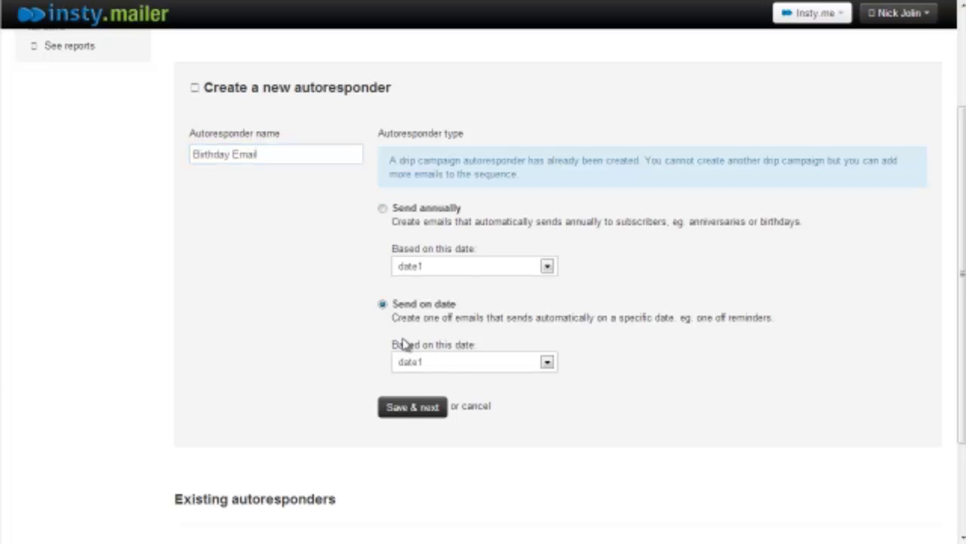
click(547, 361)
click(423, 365)
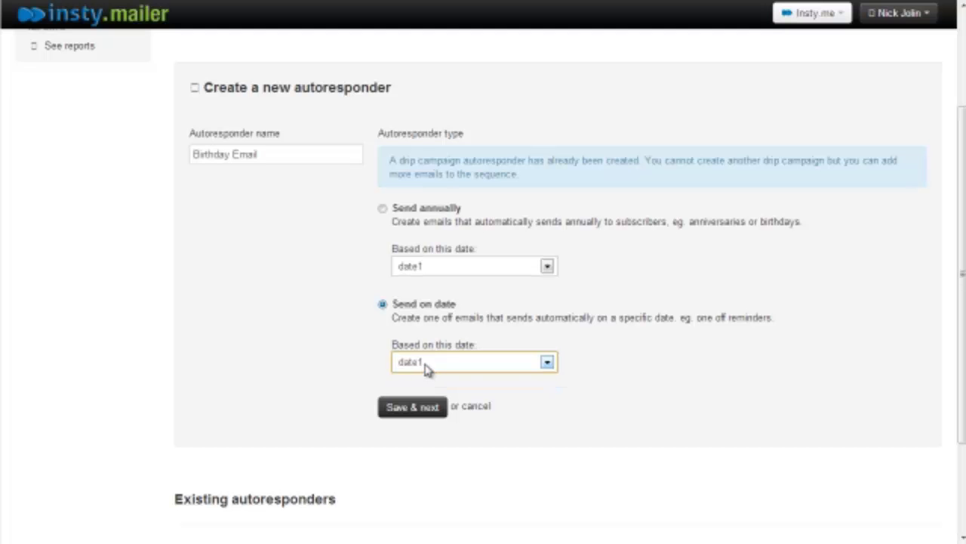
click(545, 362)
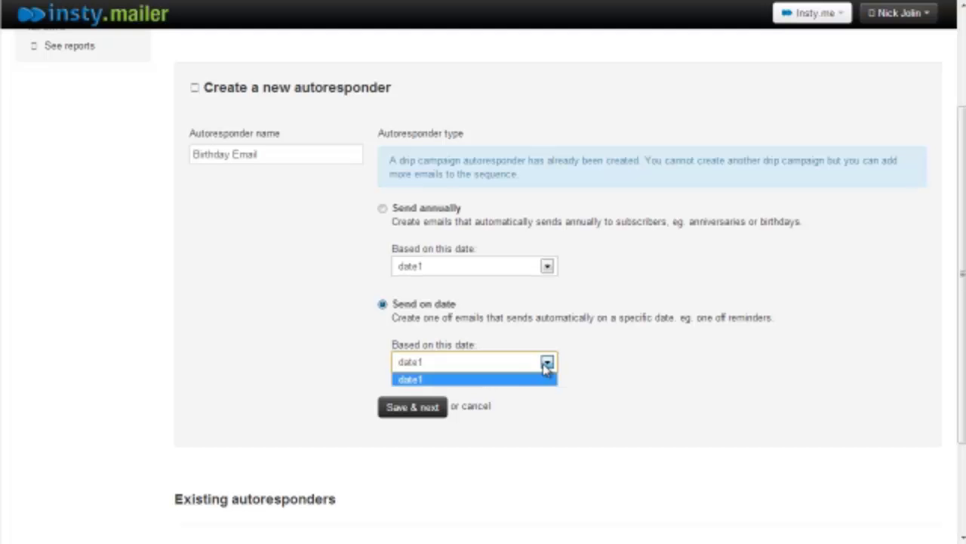
click(410, 380)
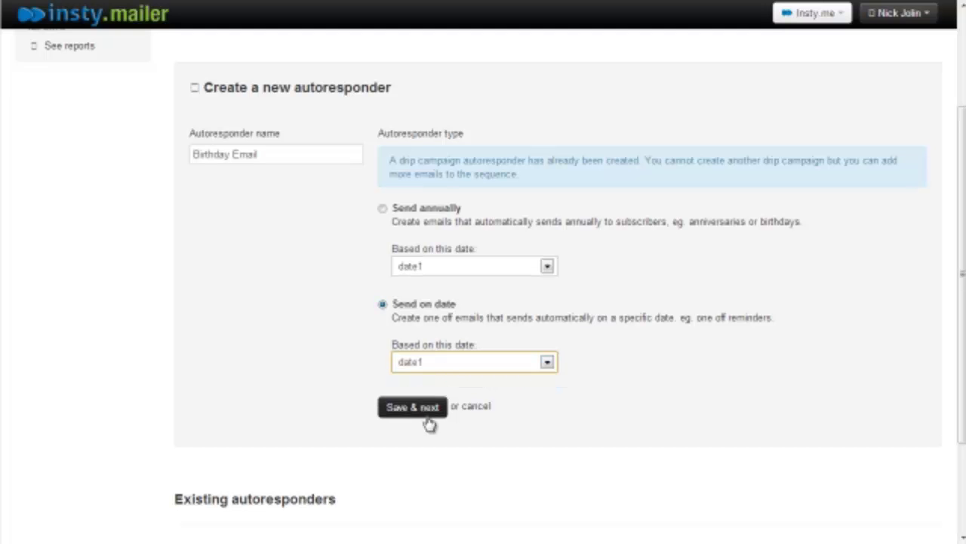
Save the Birthday Email autoresponder and give its email subject 'This is a new subject'.
click(430, 406)
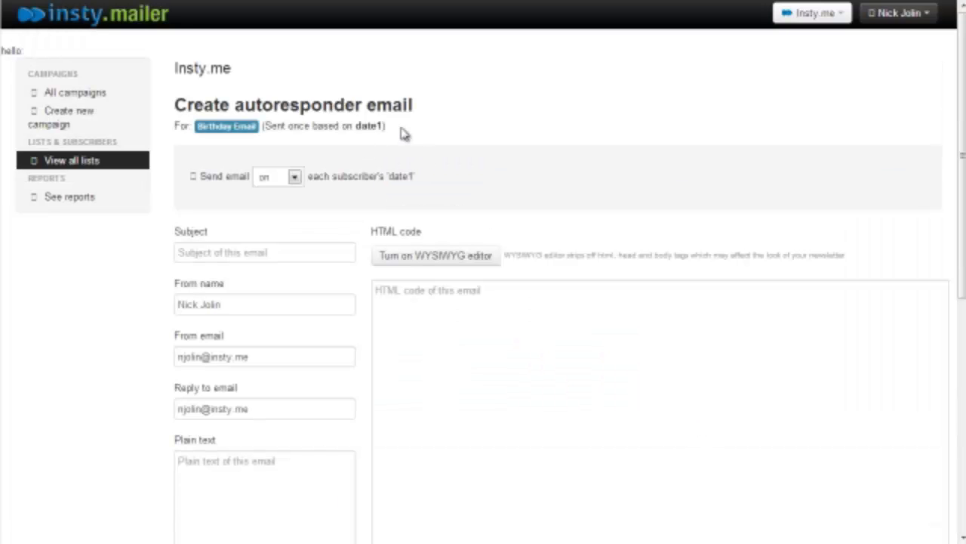
click(294, 177)
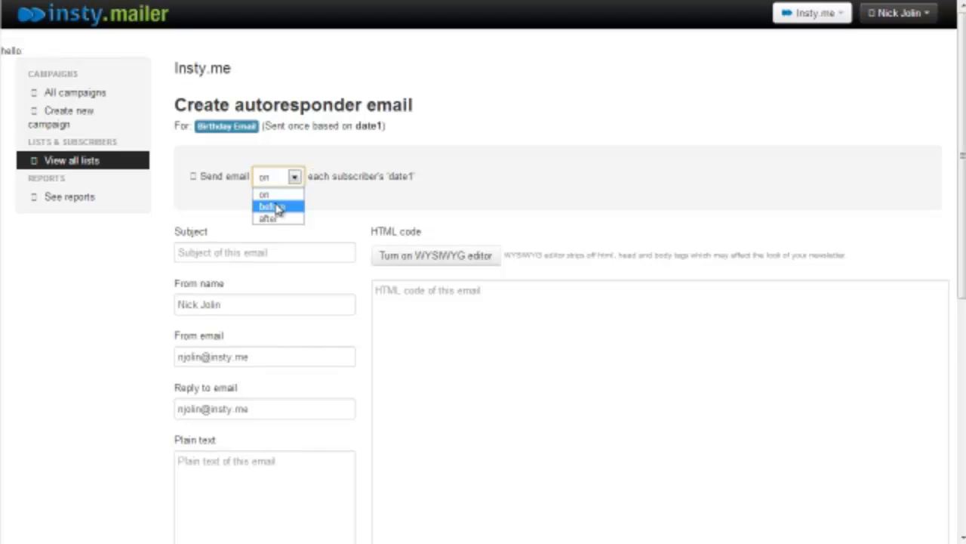
click(273, 196)
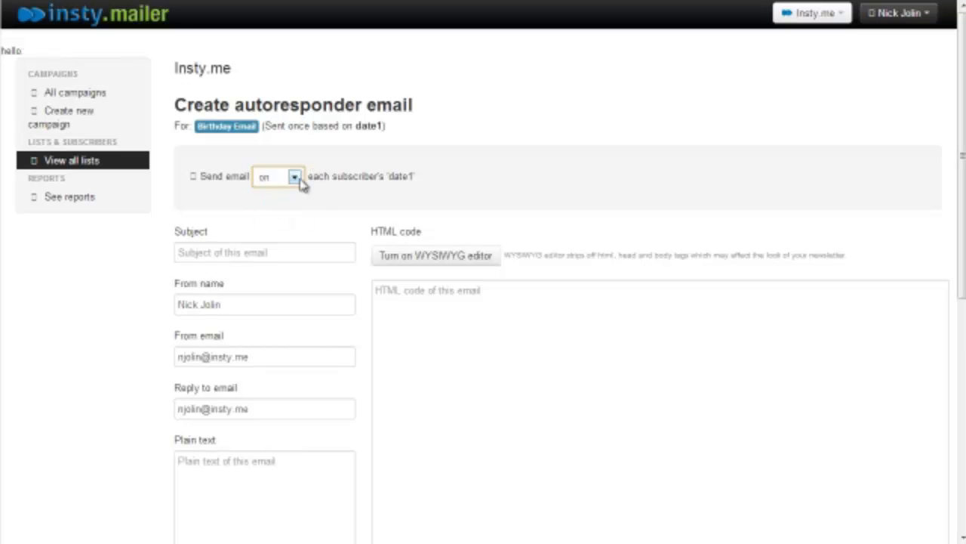
click(252, 249)
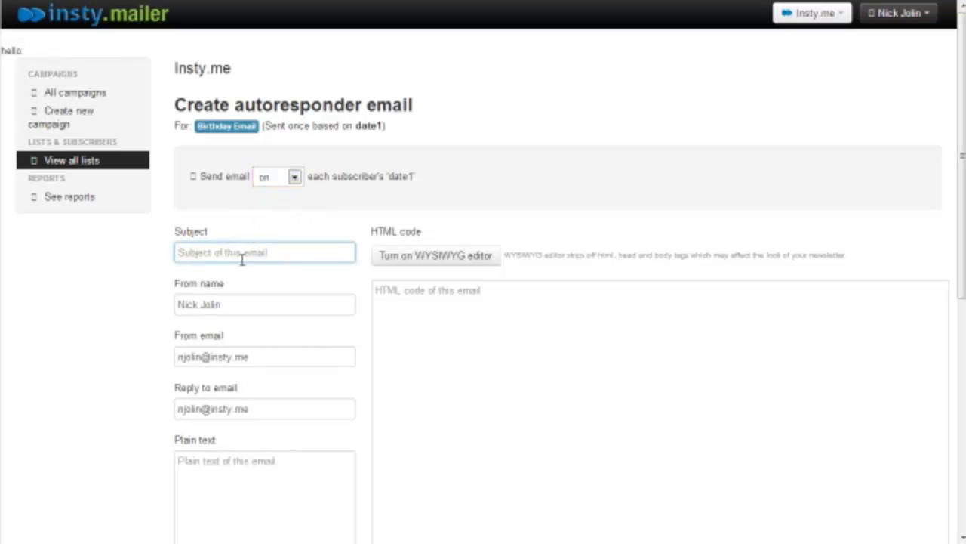
text(Thi)
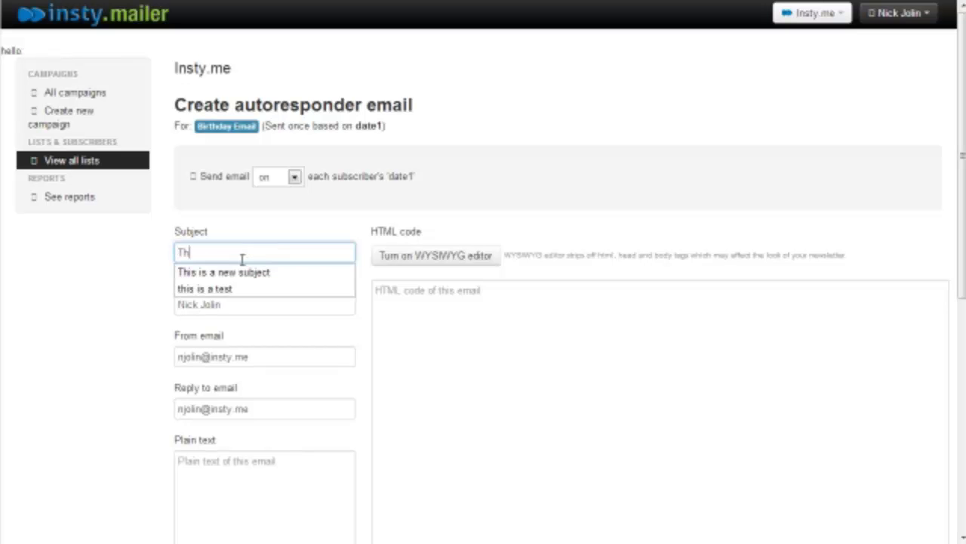
key(Down)
key(Return)
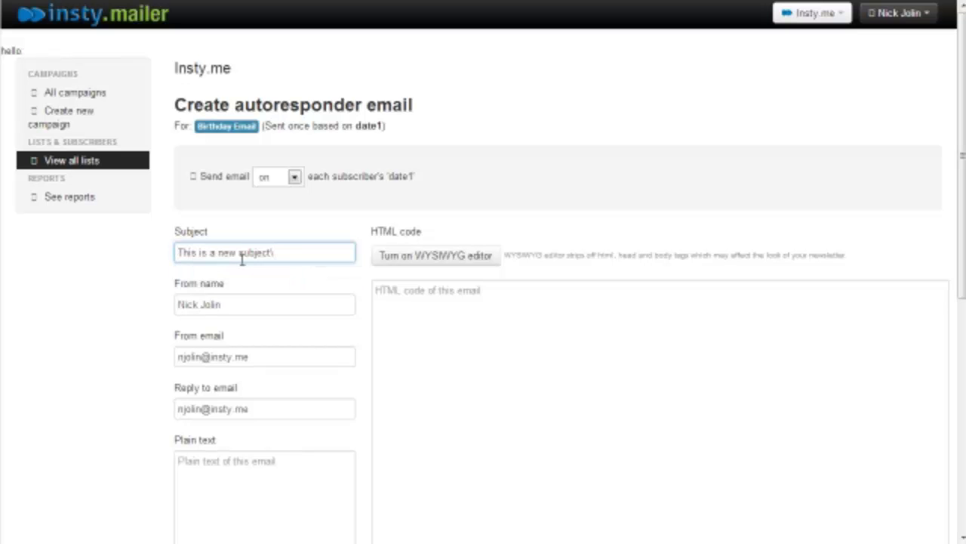
key(BackSpace)
Try before-date offsets in days and weeks, then revert to sending exactly on date1.
click(293, 177)
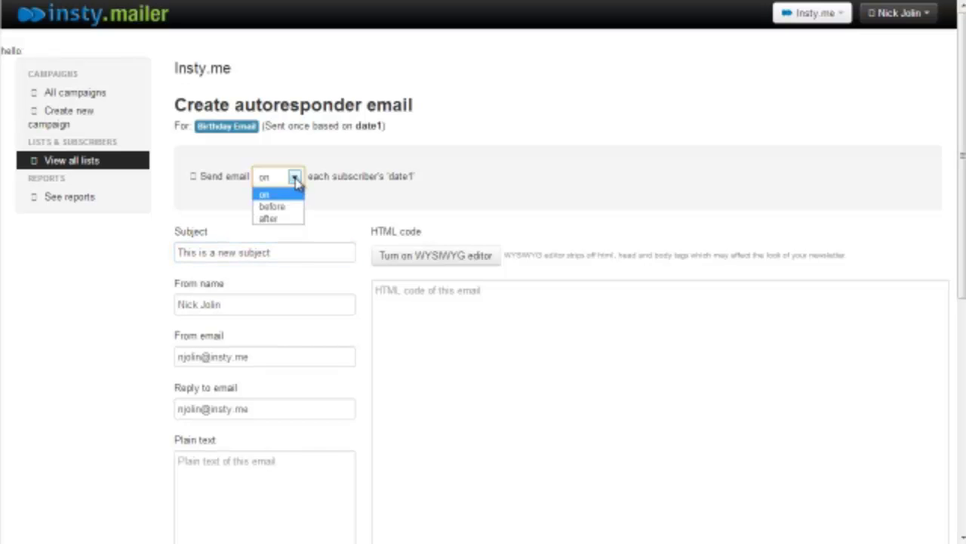
click(273, 206)
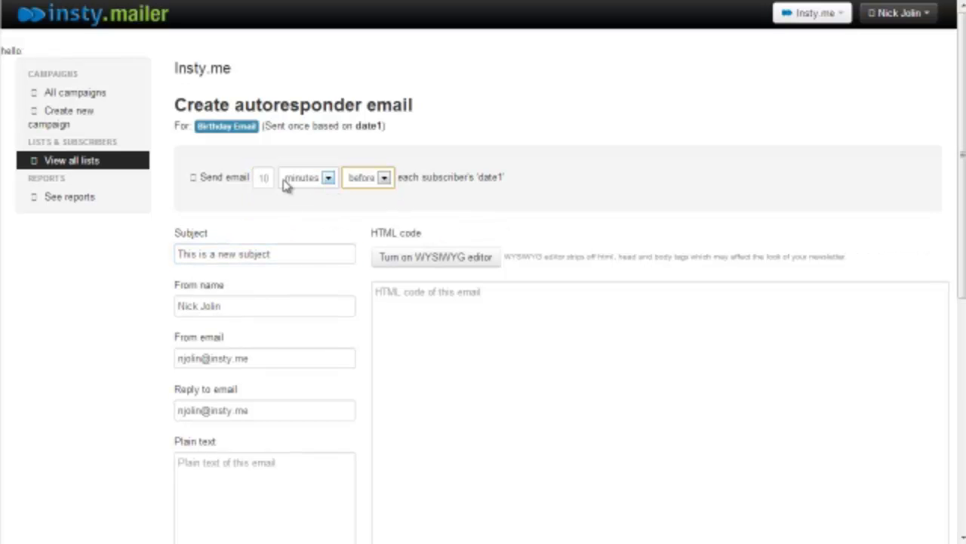
click(328, 181)
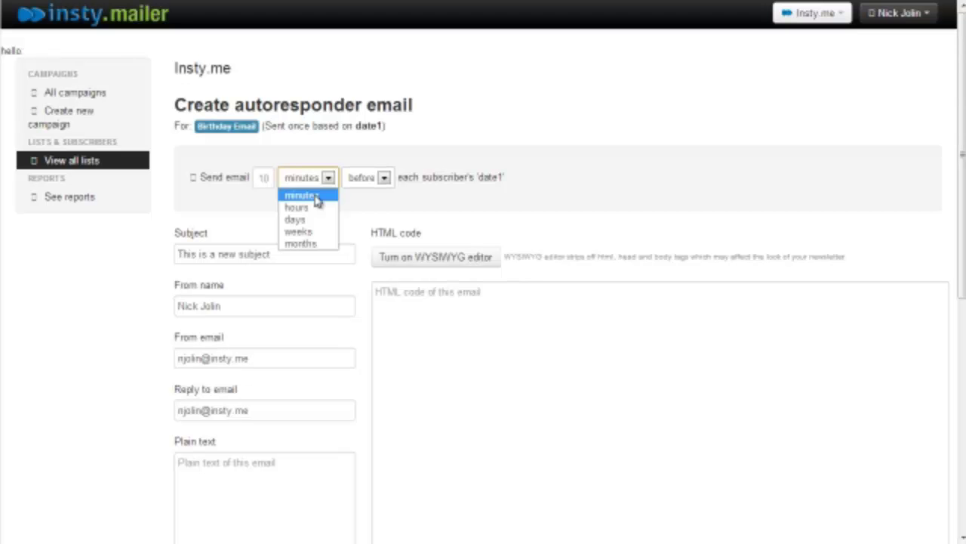
click(311, 219)
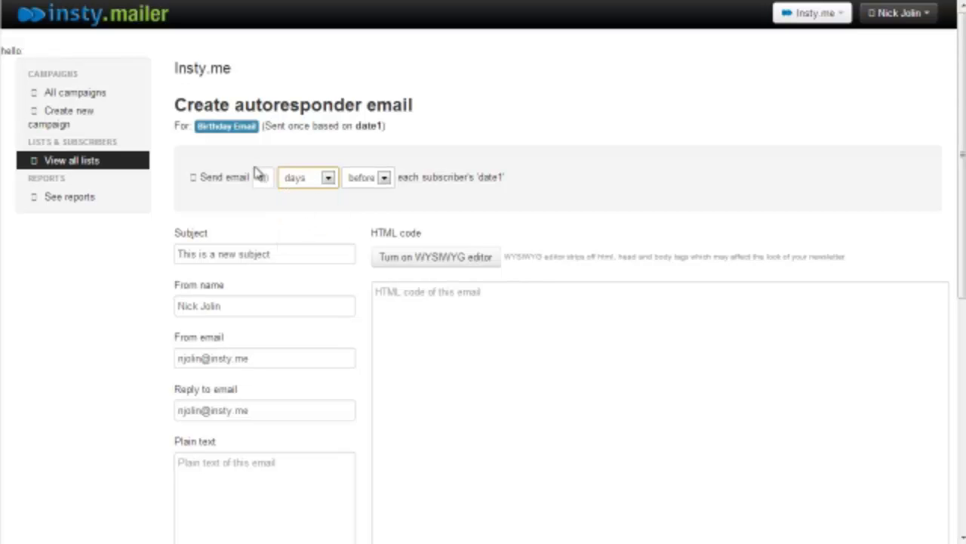
click(328, 178)
click(309, 232)
click(330, 180)
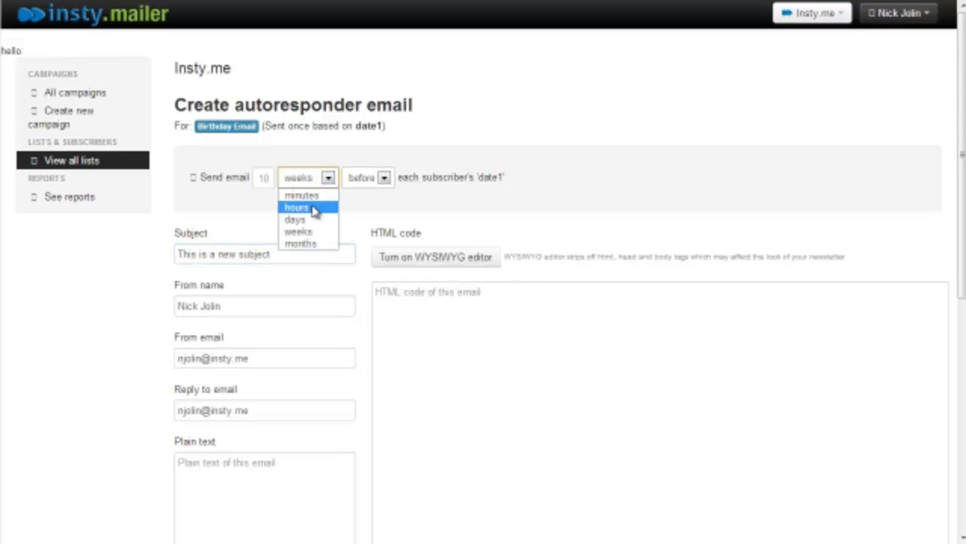
click(306, 219)
click(263, 179)
click(332, 180)
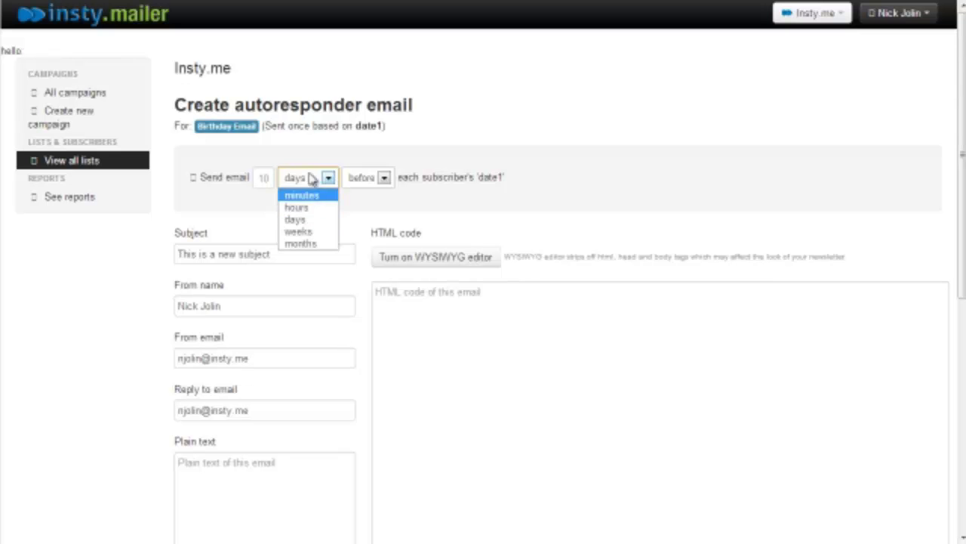
click(384, 178)
click(357, 196)
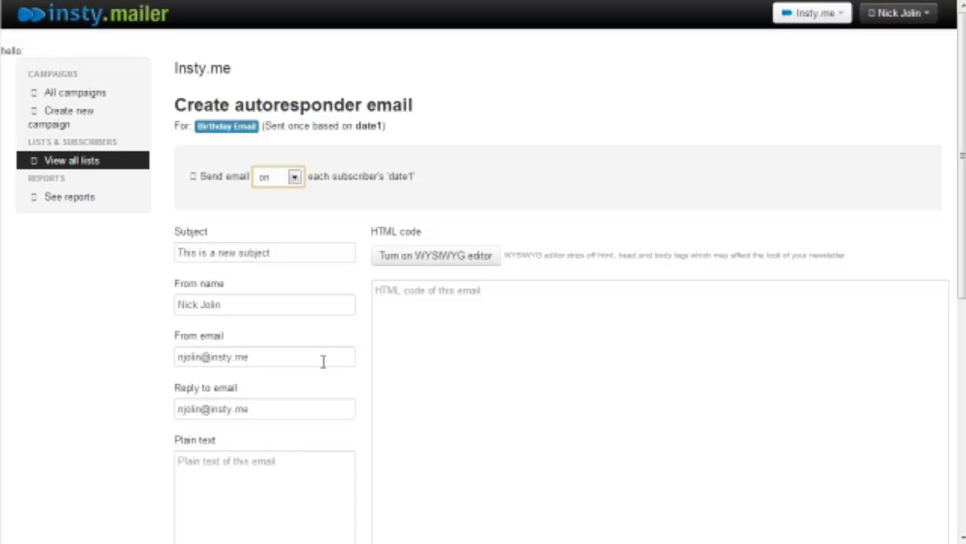
Enable the WYSIWYG editor for the Birthday Email body and save the email.
triple_click(297, 253)
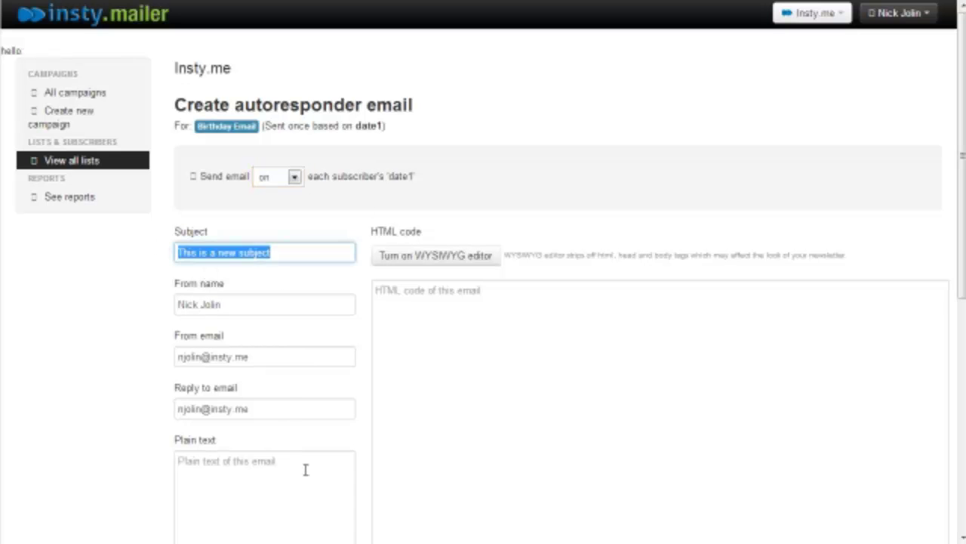
click(457, 328)
click(445, 261)
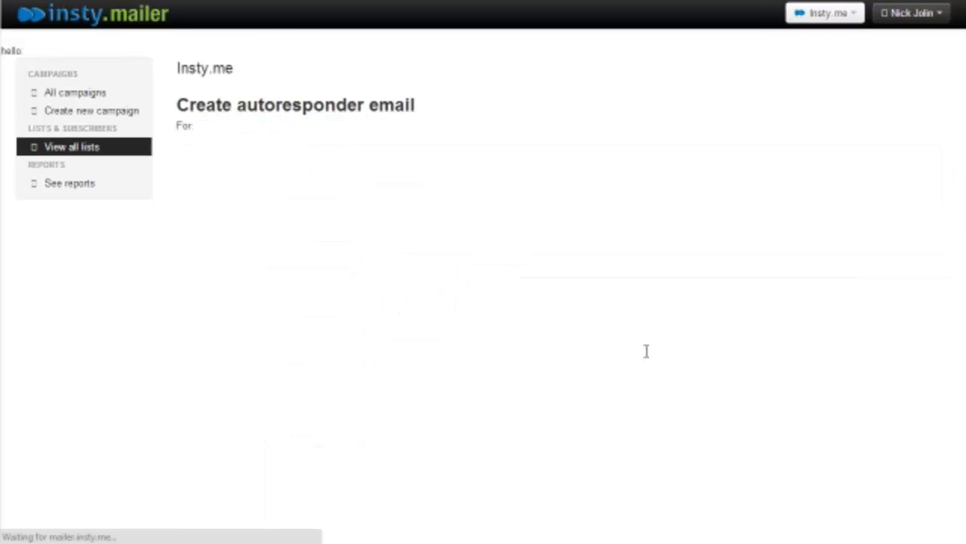
scroll(666, 337, down, 2)
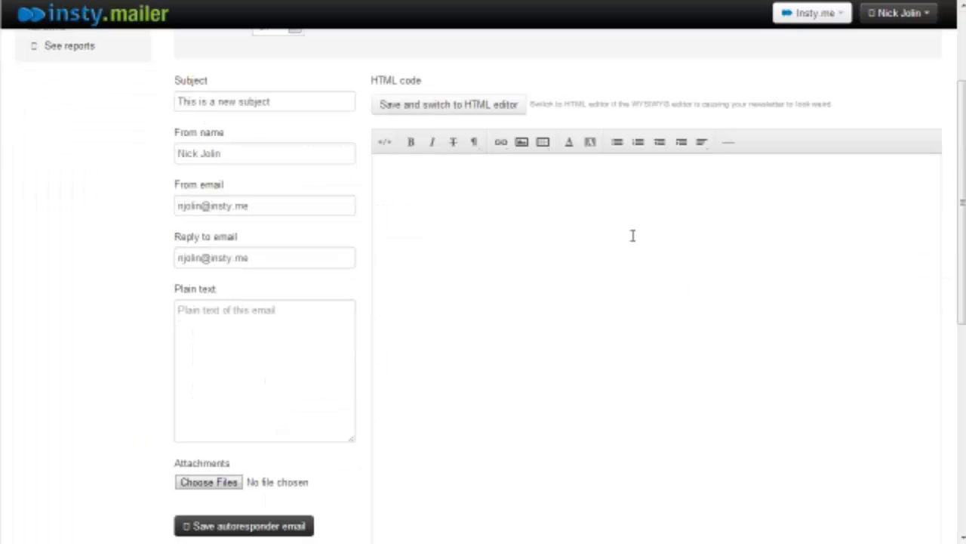
click(269, 352)
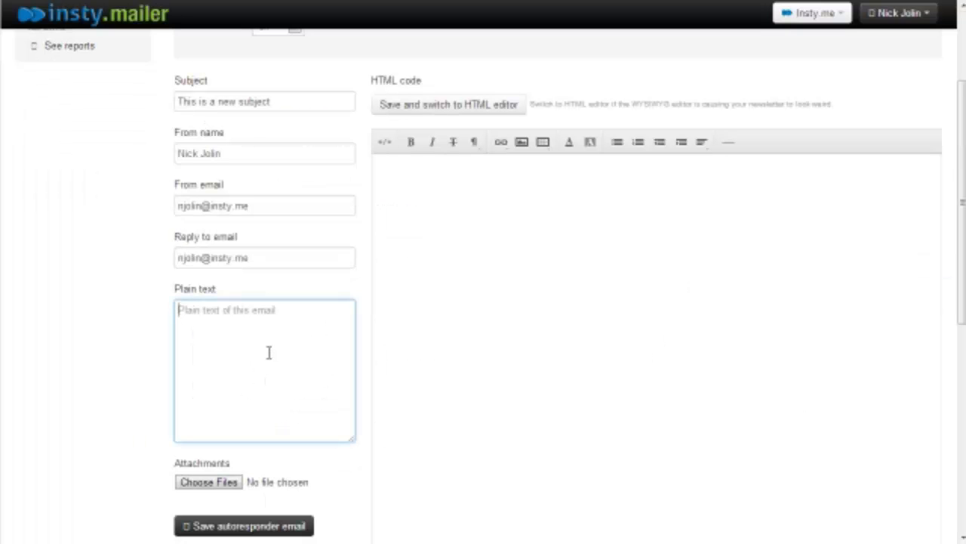
scroll(269, 352, down, 2)
click(263, 382)
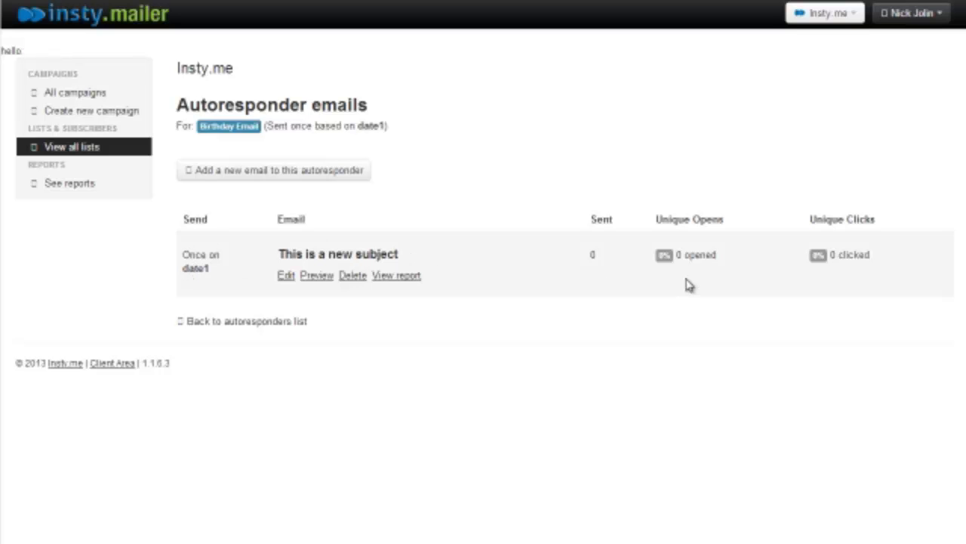
Return to the autoresponders list showing Drip campaign 1 and Birthday Email.
click(254, 322)
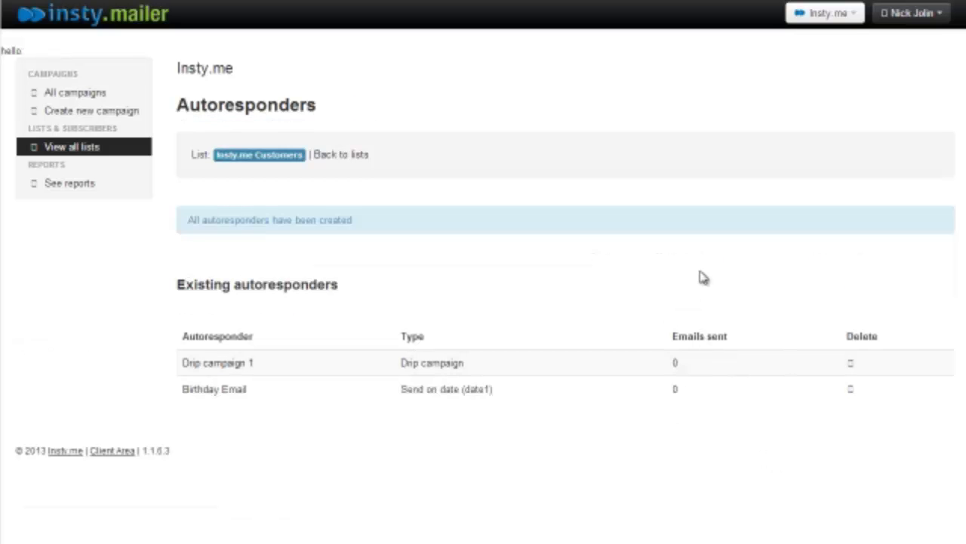